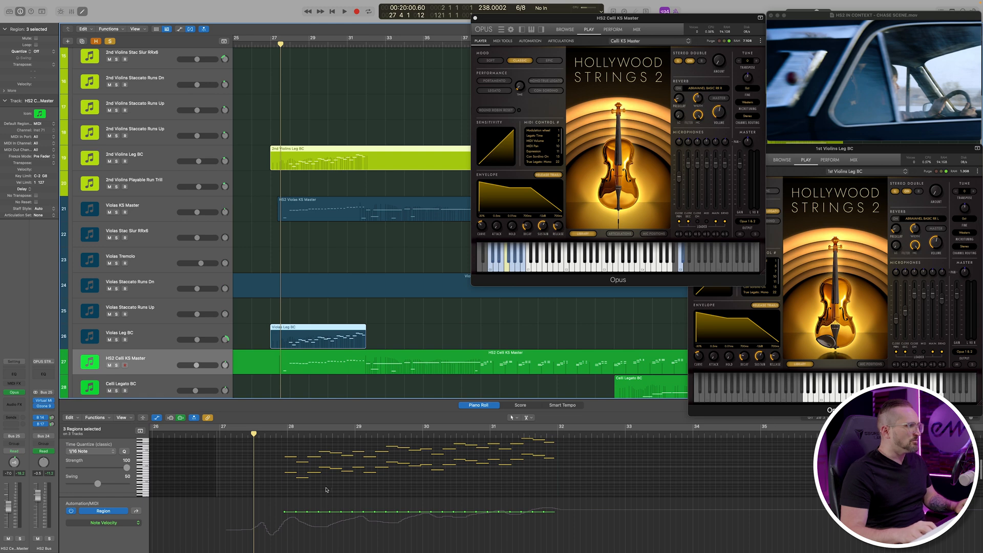
- Select the violas, celli, 1st and 2nd violins legato and Full STR Shorts MOD regions together and play the passage from bar 27
click(320, 213)
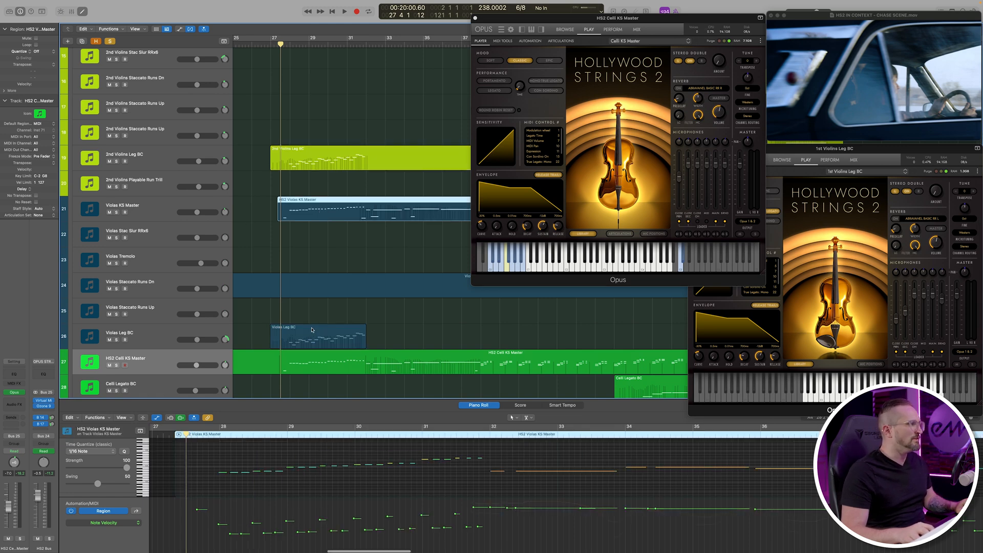
shift+click(325, 371)
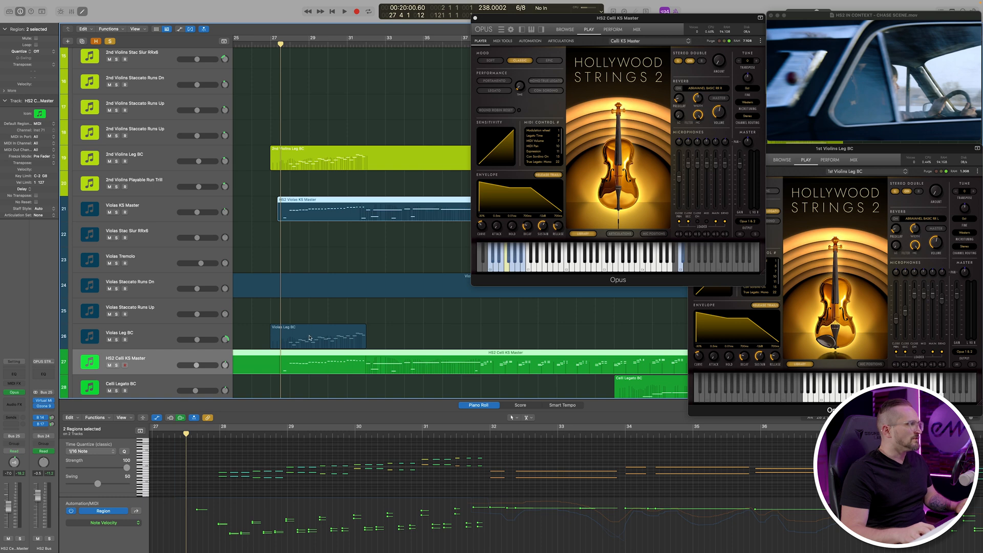
shift+click(326, 156)
scroll(323, 162, up, 10)
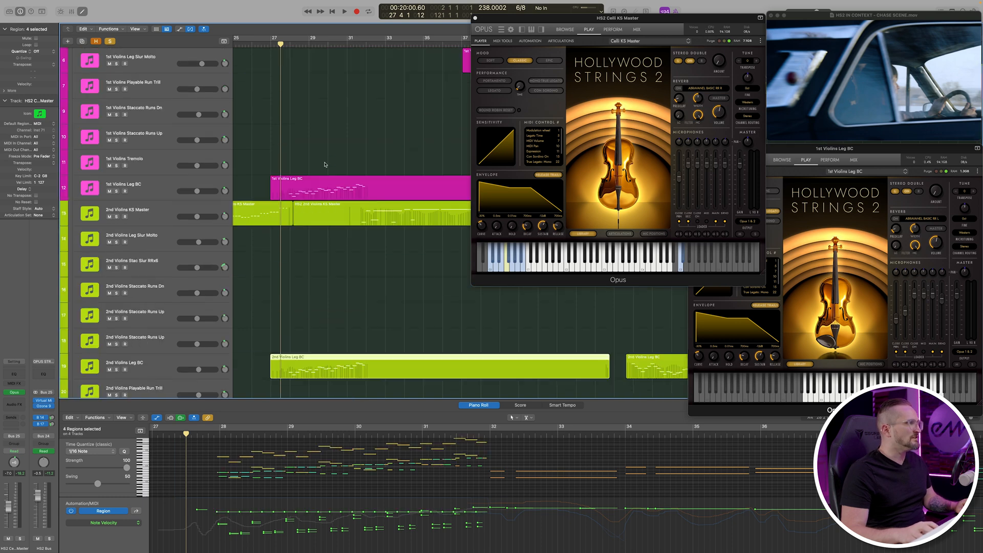
key(space)
shift+click(332, 289)
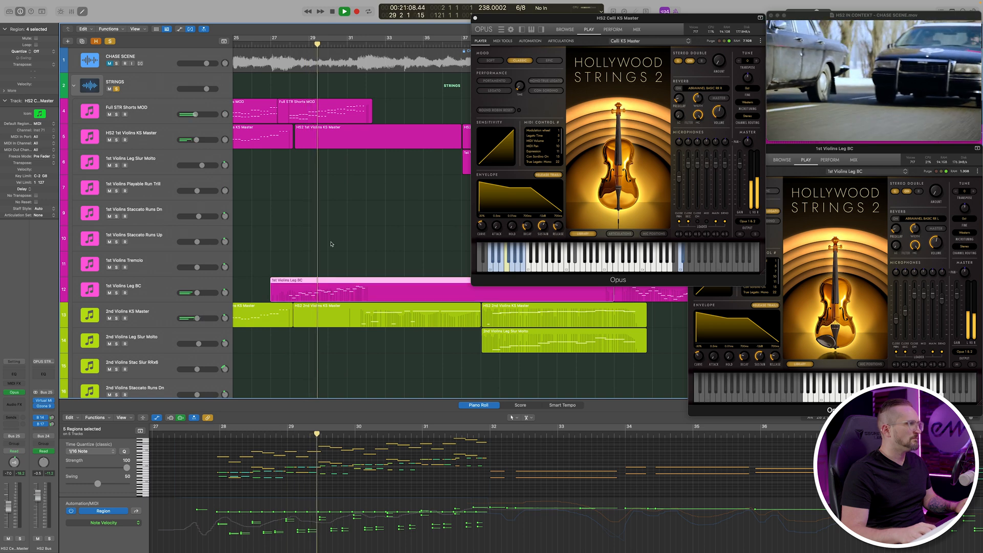
shift+click(328, 112)
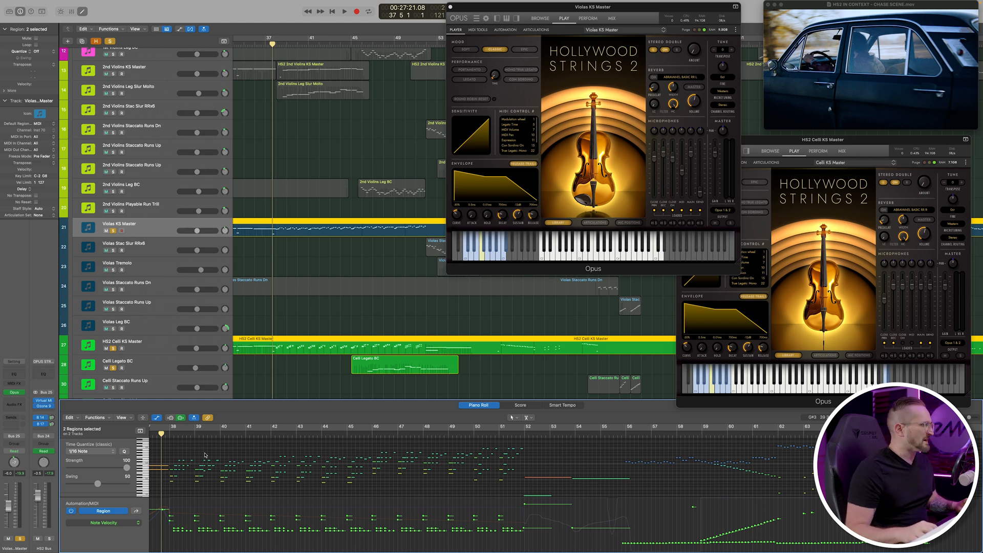
- Play the soloed violas and celli passage from bar 37 and the selected violin and celli legato passage from bar 45
key(space)
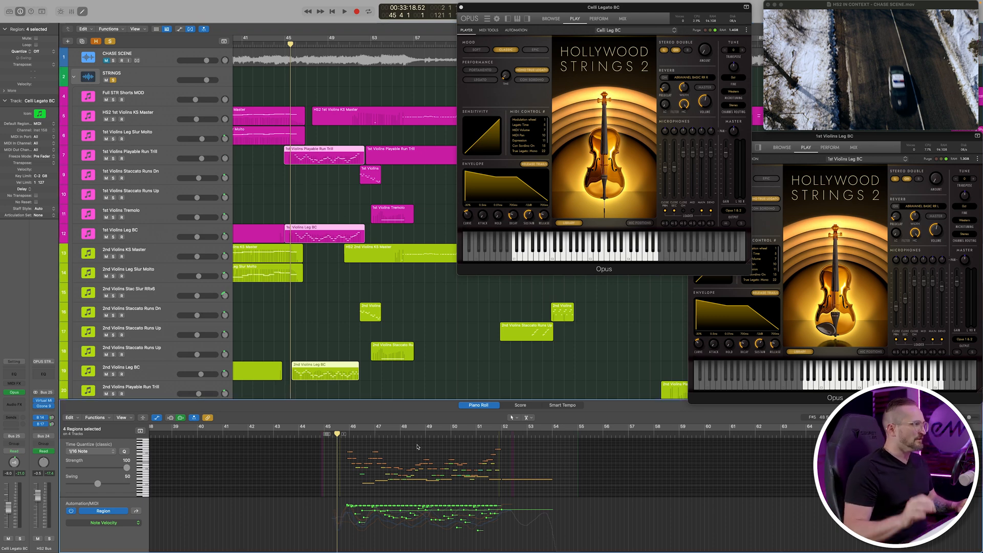
key(space)
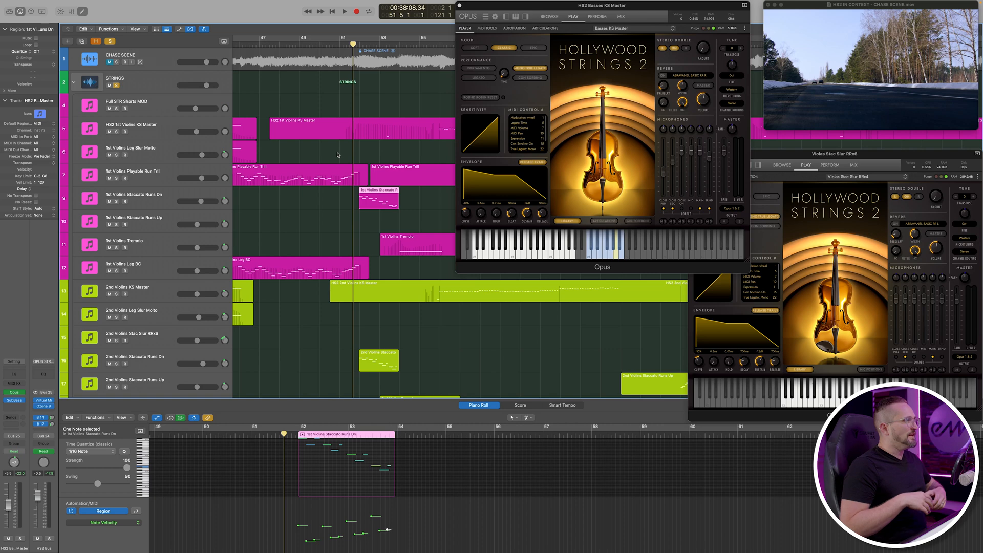
- Select the short descending run regions of the 1st violins, 2nd violins and violas near bar 52 to examine their notes together
scroll(381, 365, down, 1)
scroll(350, 451, up, 3)
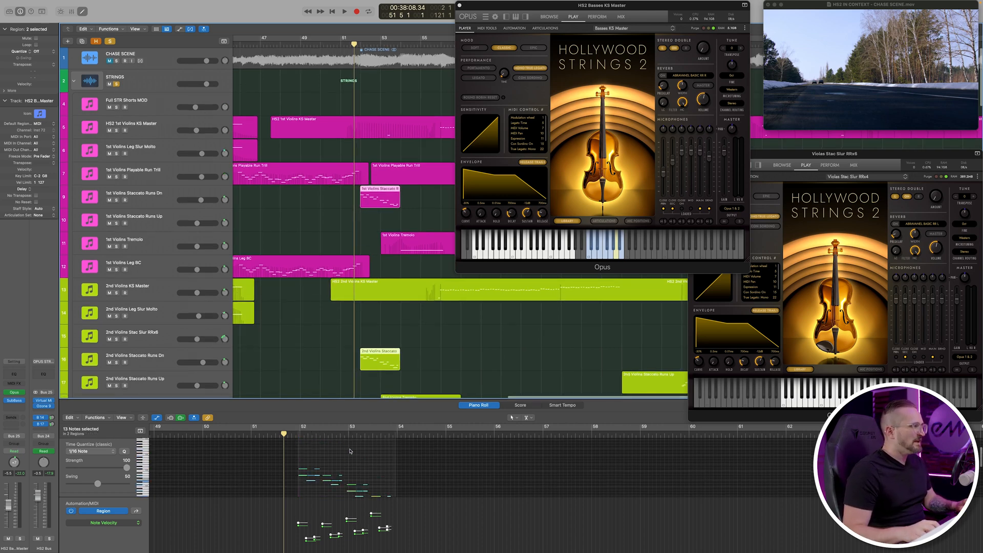
scroll(360, 299, down, 7)
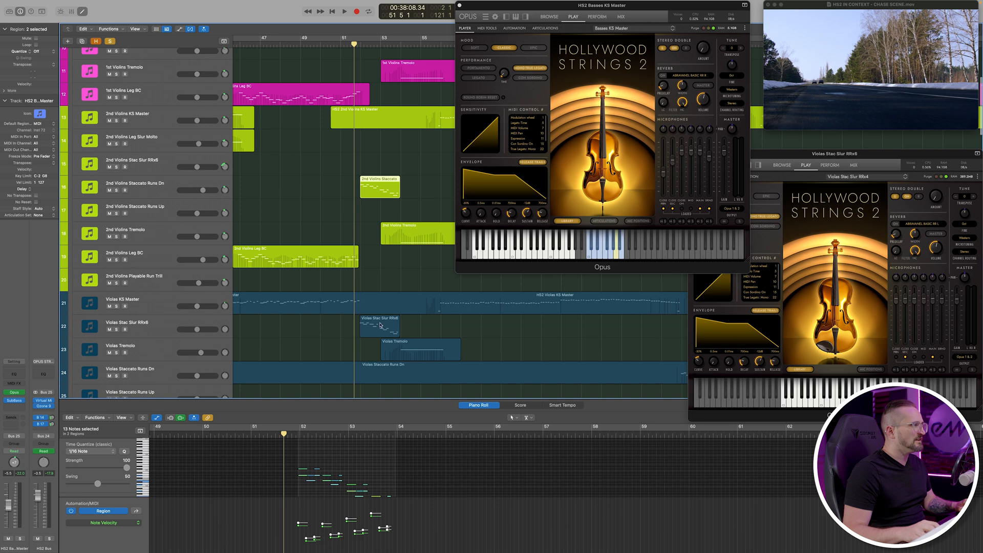
scroll(375, 326, up, 6)
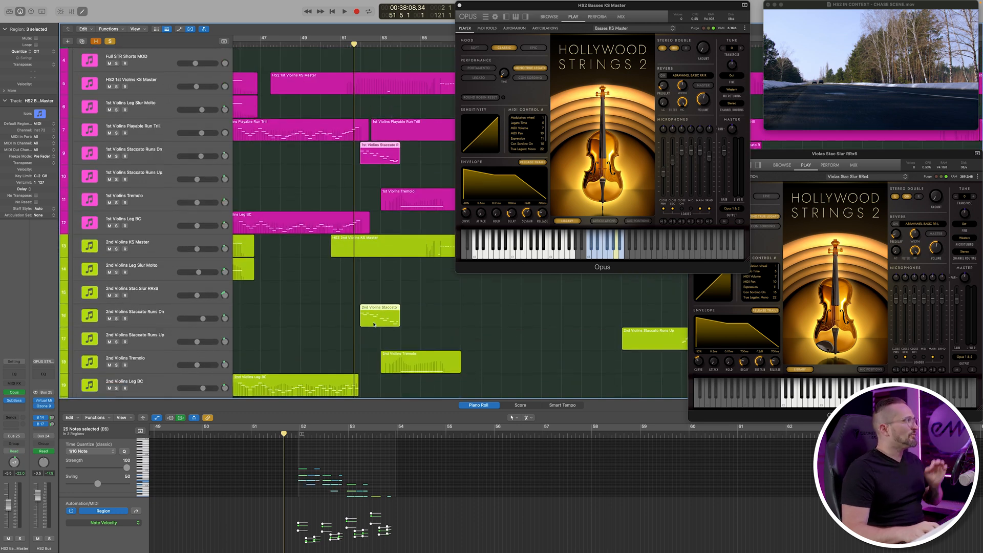
scroll(374, 324, down, 4)
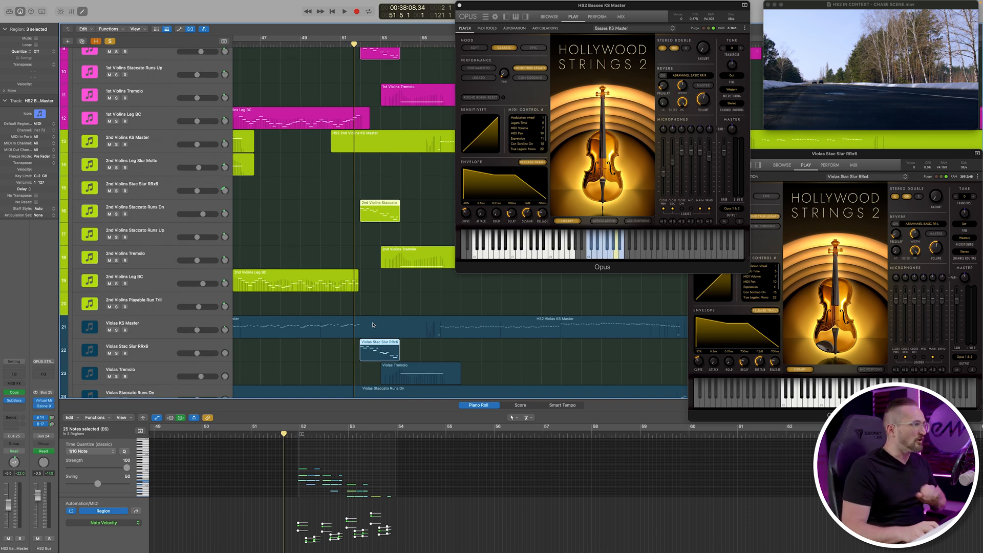
scroll(372, 331, down, 3)
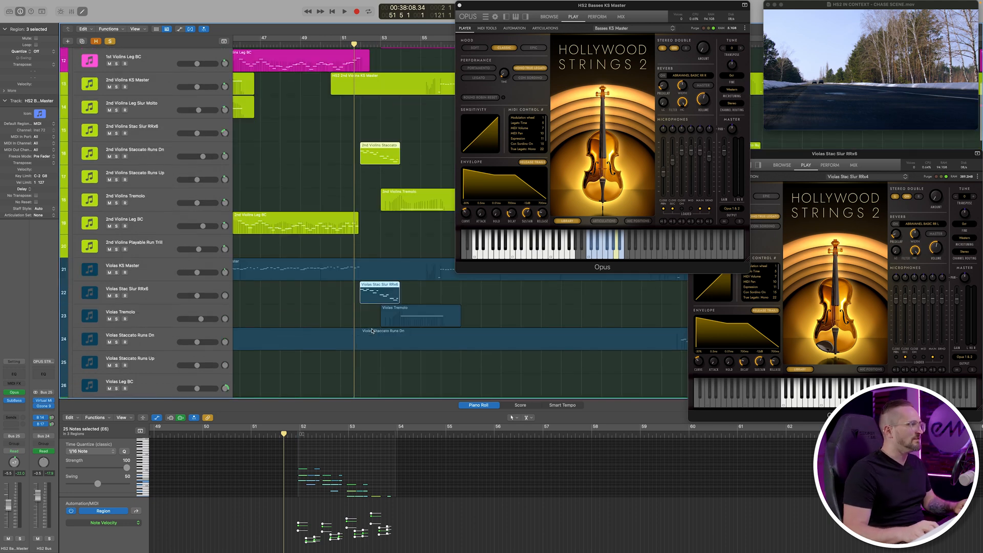
- Add the Violas Tremolo, Celli KS Master and Basses KS Master regions to the selection and play the passage from bar 51
shift+click(402, 318)
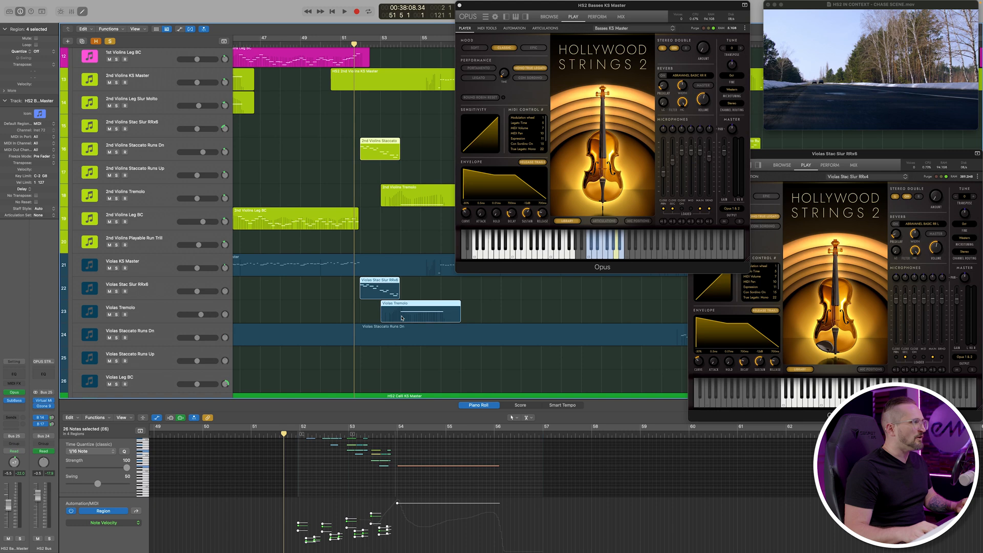
scroll(402, 318, down, 3)
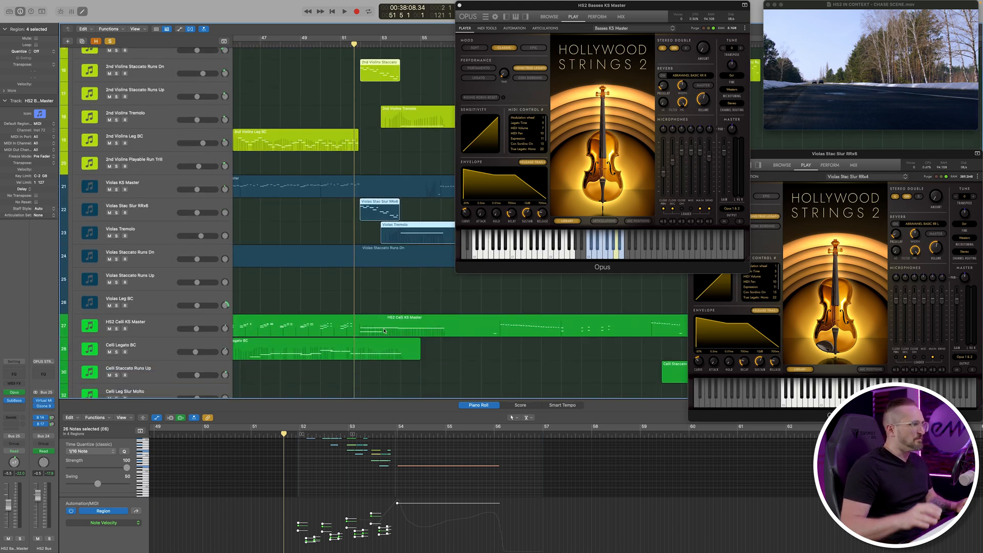
shift+click(385, 331)
scroll(390, 335, down, 5)
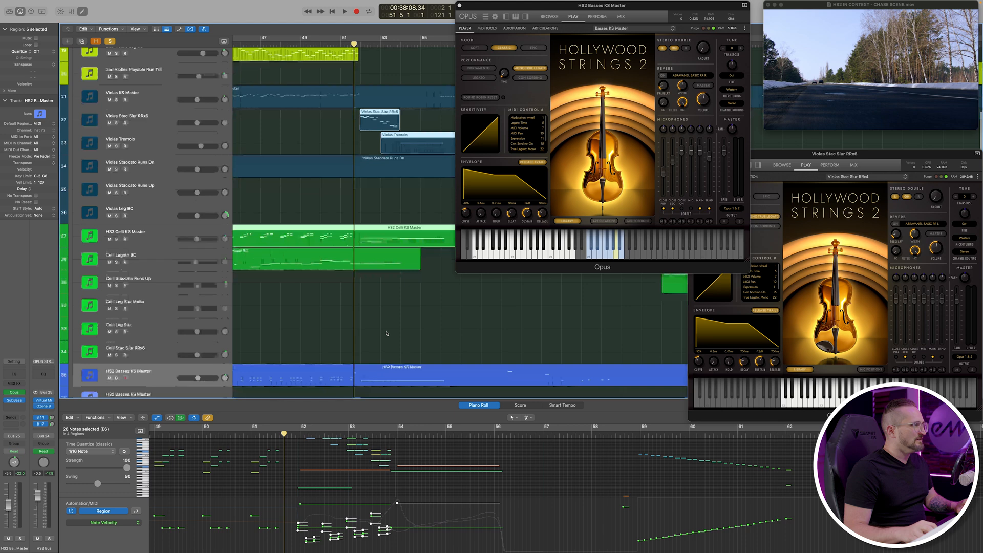
shift+click(390, 315)
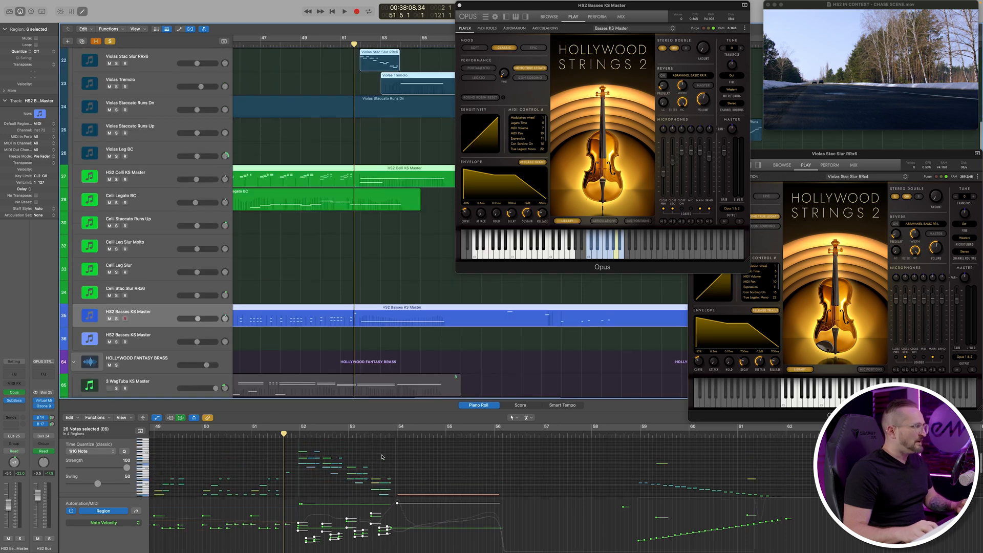
key(space)
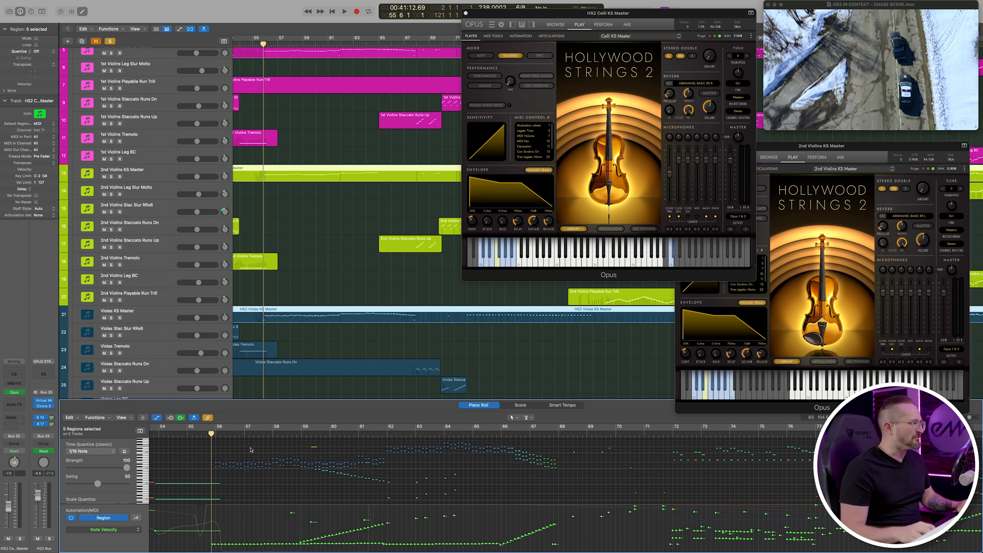
- Play the selected KS Master regions from just before bar 56 to bar 68 and return the playhead to the passage's start
key(space)
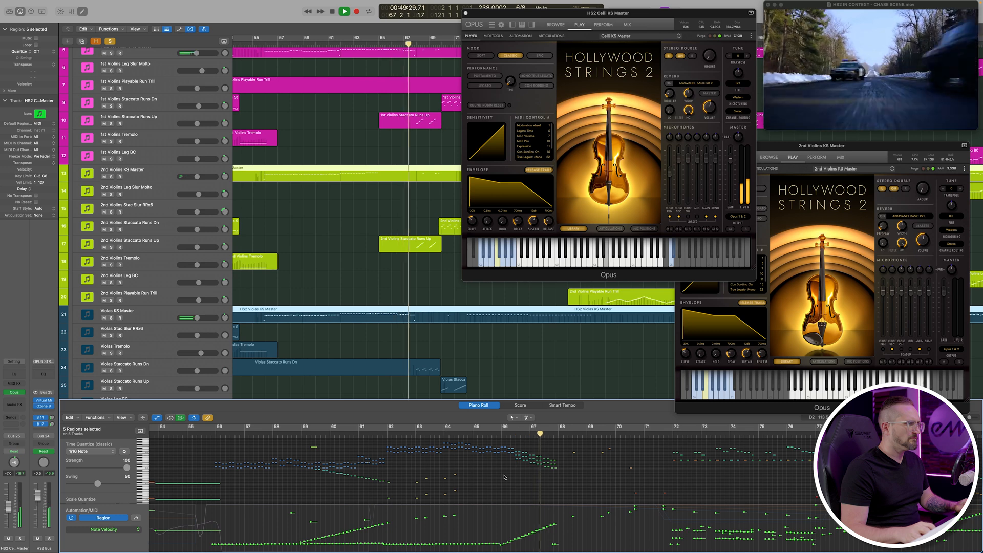
key(space)
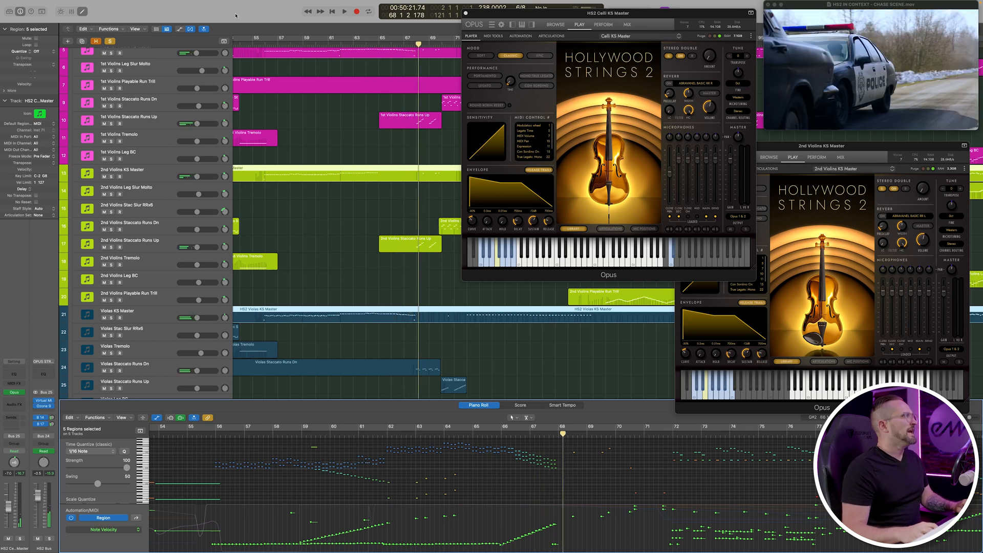
click(262, 46)
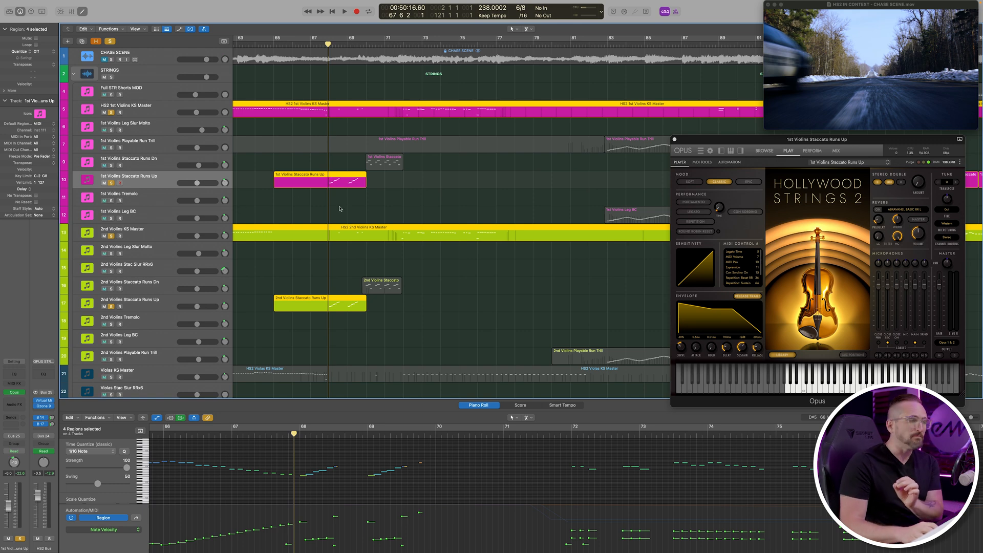
- Inspect the notes of the 1st and 2nd Violins KS Master regions together and play the soloed violins from the end of bar 67
click(350, 269)
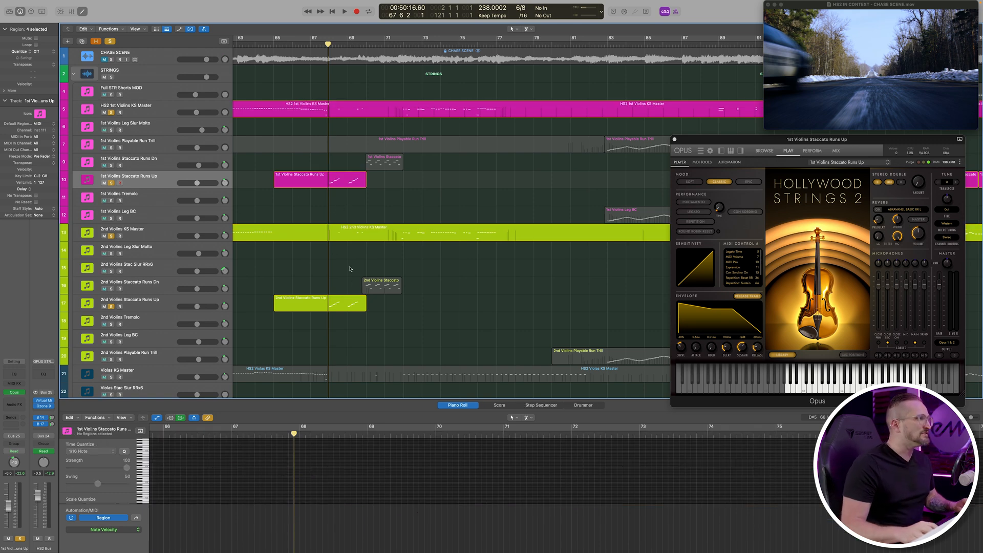
click(352, 239)
shift+click(357, 114)
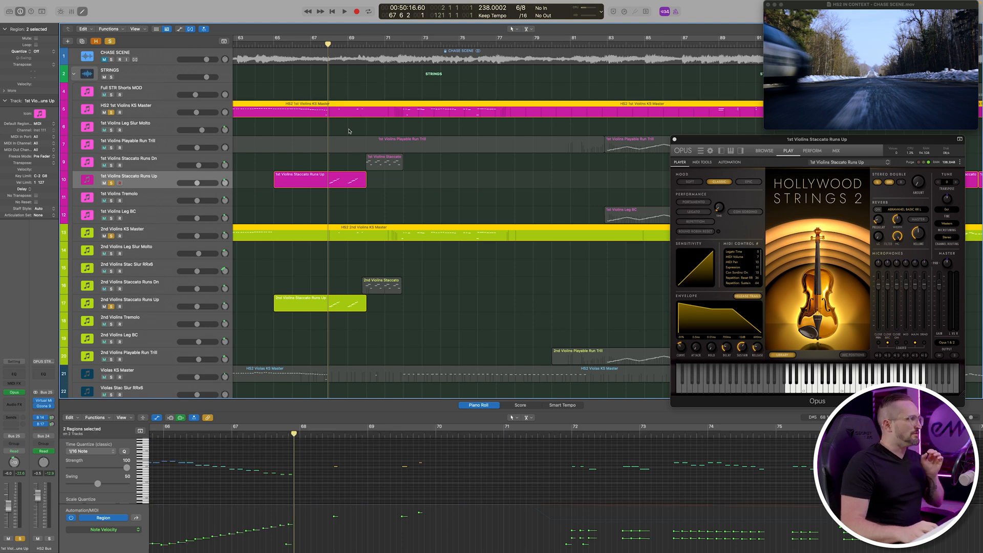
click(353, 133)
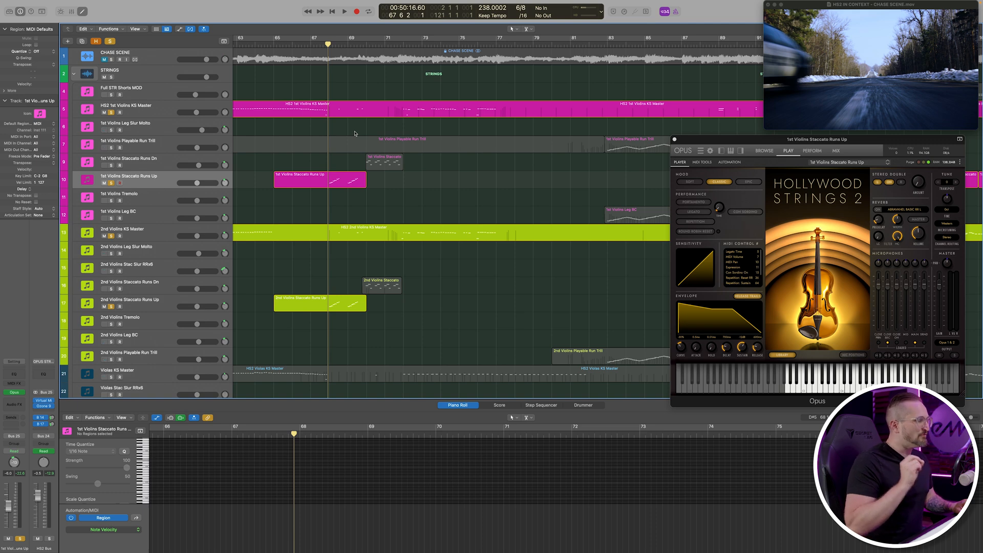
key(space)
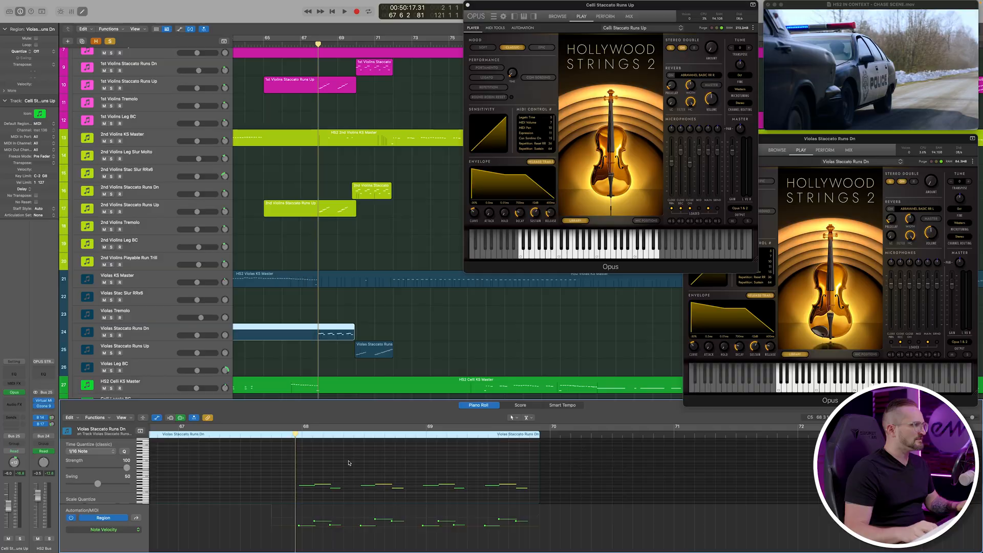
- Play the staccato runs of the violas and celli from the end of bar 67 up to bar 72
key(space)
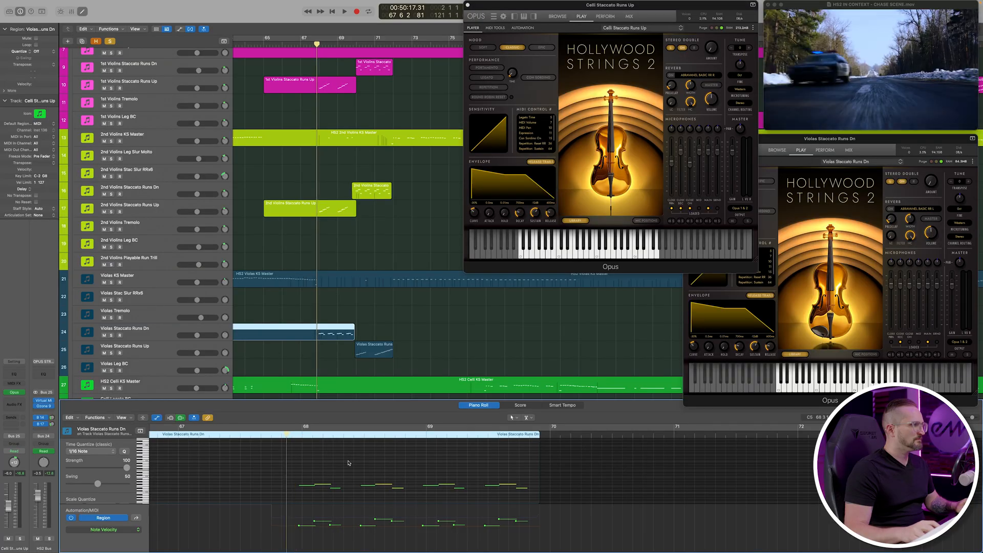
key(space)
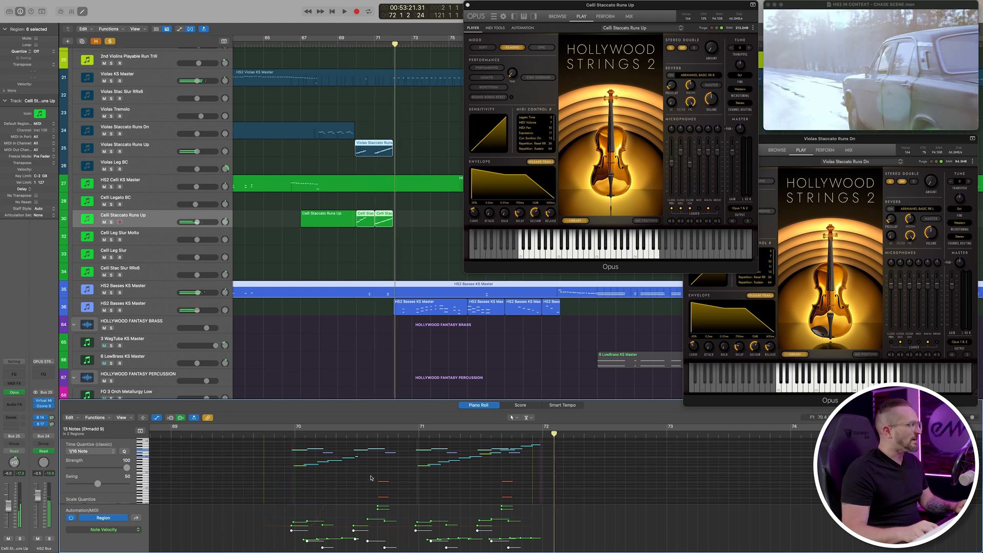
drag(499, 507, 529, 504)
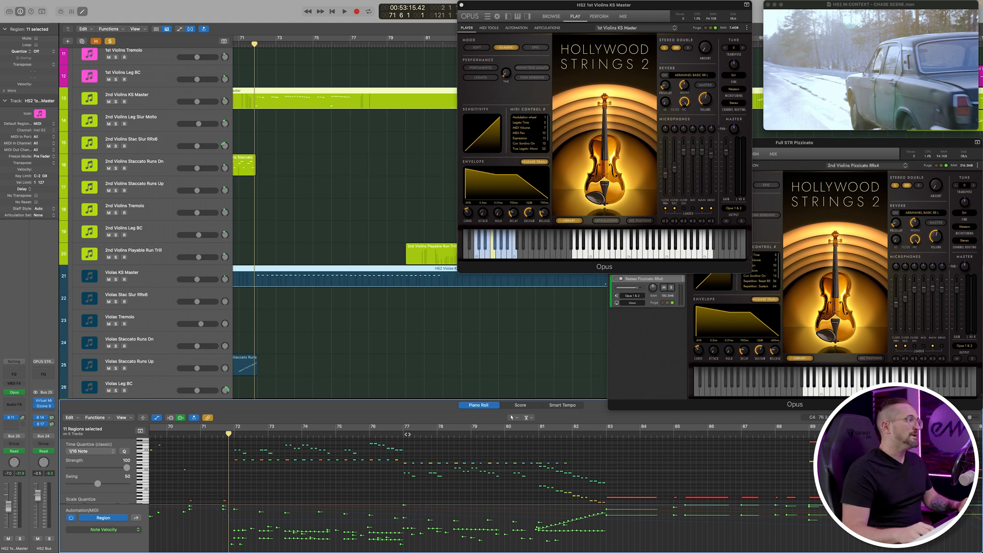
- Add the four Full STR Pizzicato regions to the selection and play the passage from the end of bar 71
click(402, 435)
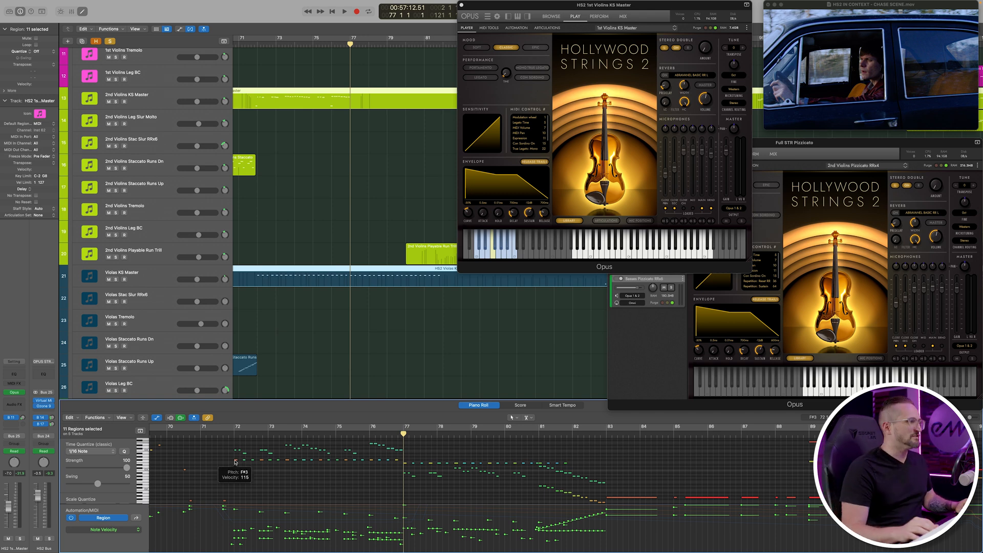
scroll(329, 270, down, 10)
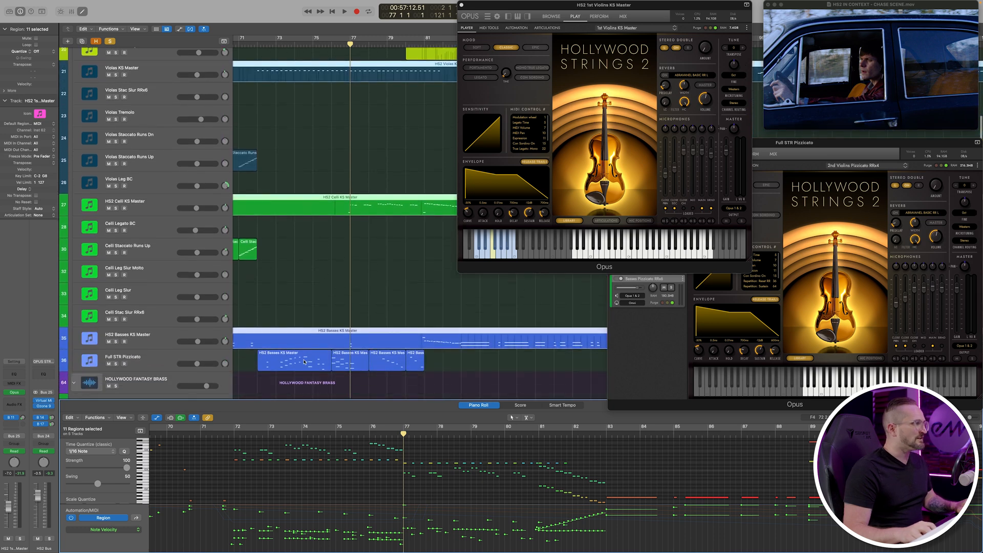
shift+click(304, 362)
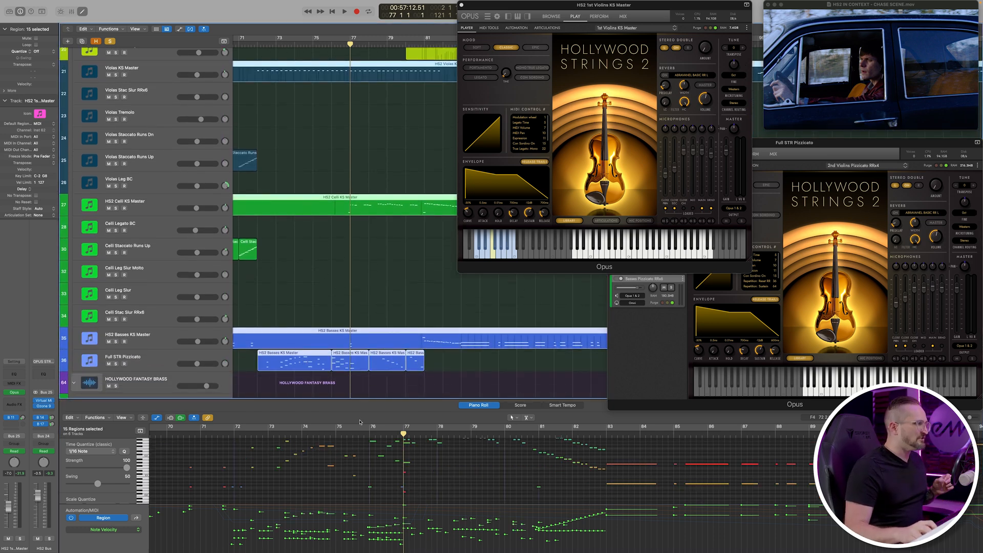
scroll(364, 492, up, 4)
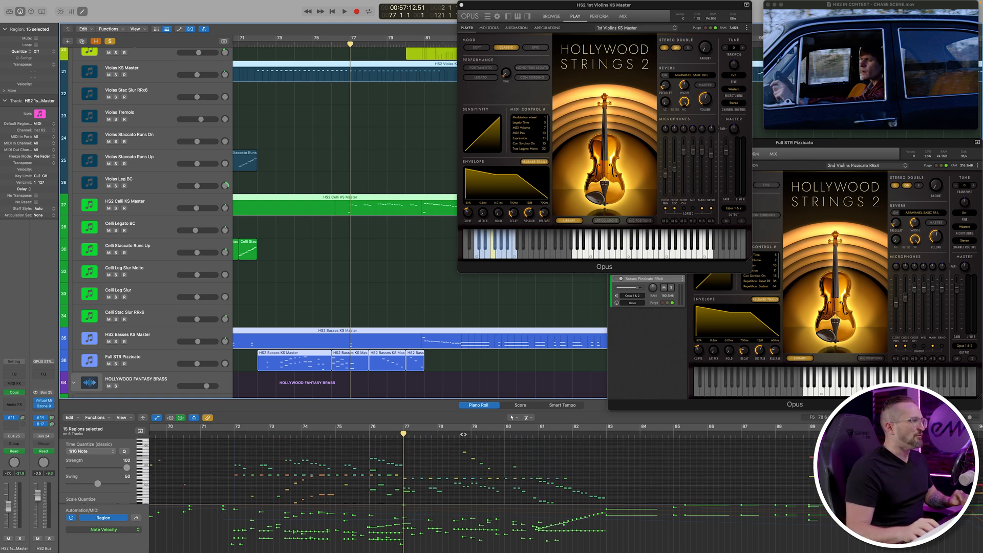
click(255, 48)
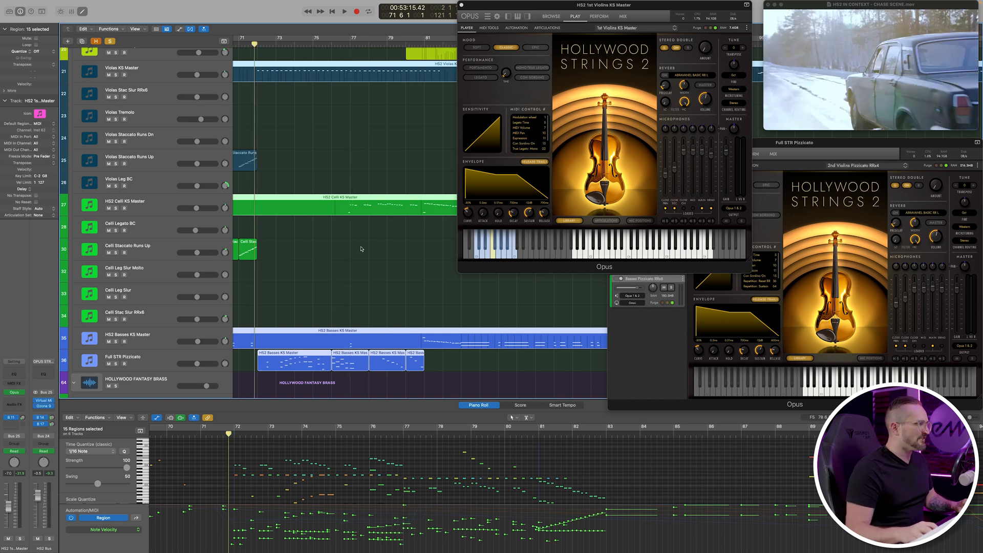
key(space)
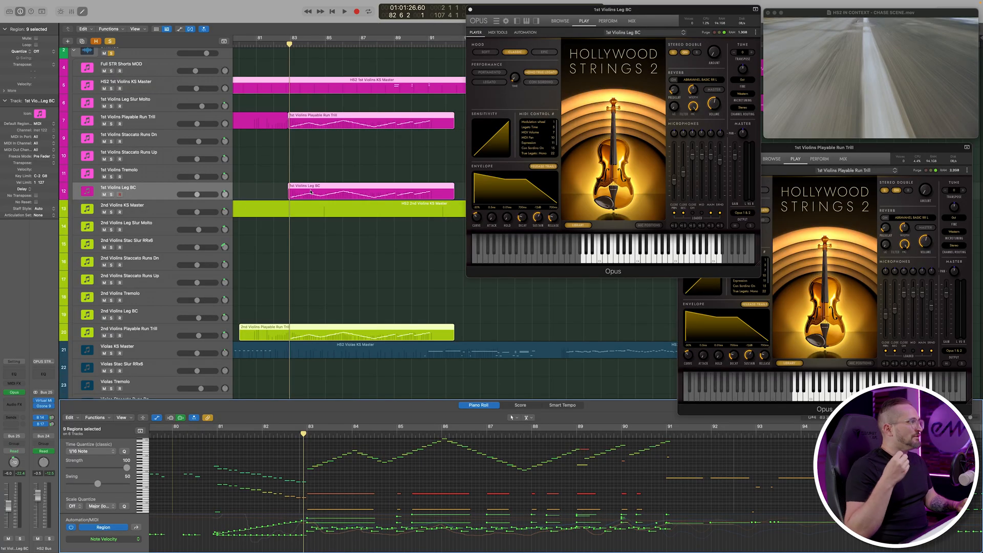
- Examine the high run notes and the low sustained notes of the selected regions from bar 83 in the Piano Roll
scroll(407, 465, up, 2)
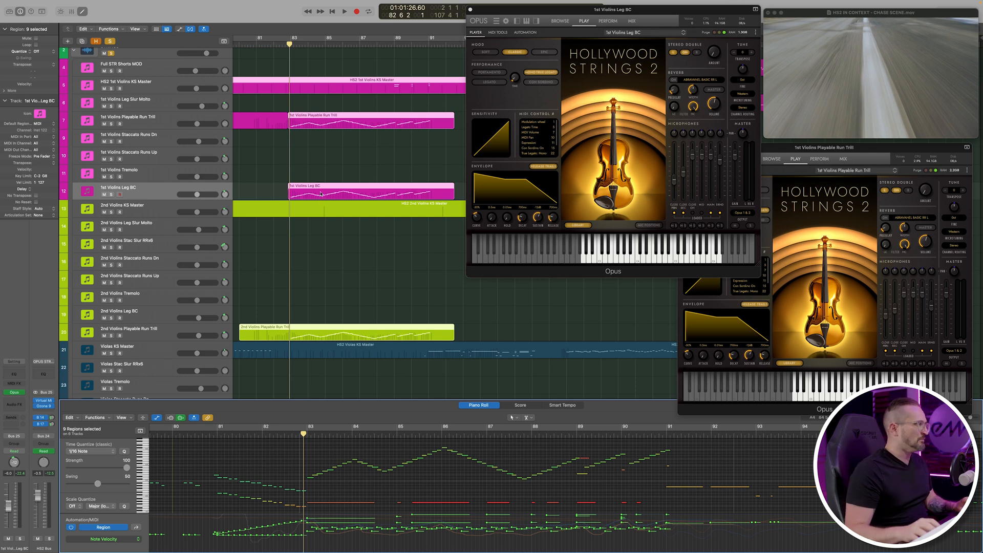
scroll(404, 491, down, 3)
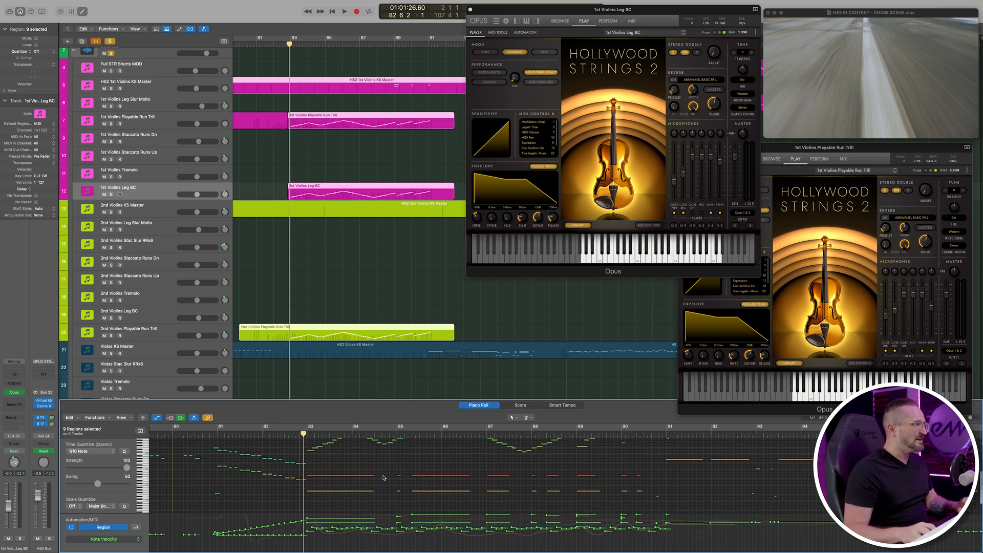
- Bring the full contour of the high violin run into view and play the selected regions from the end of bar 82
scroll(355, 476, up, 2)
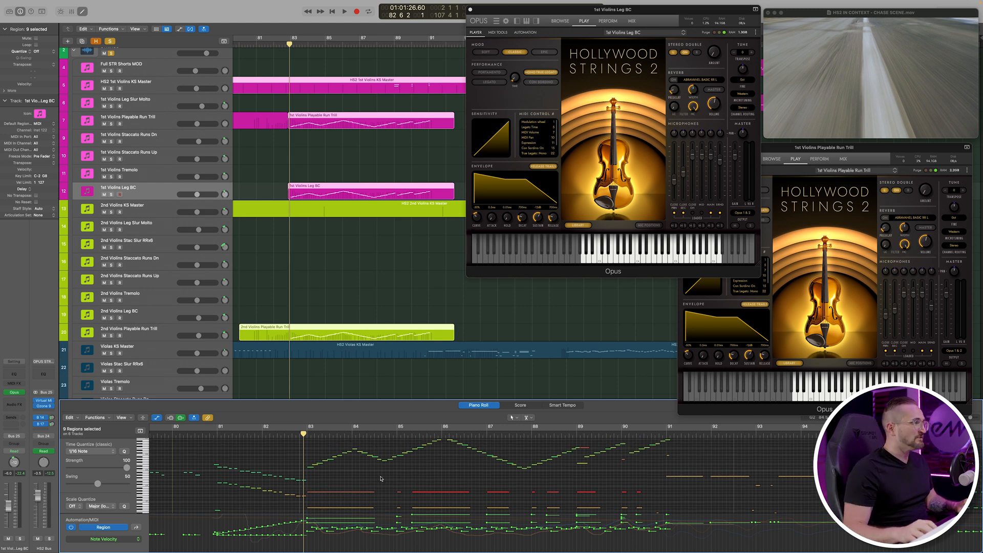
key(space)
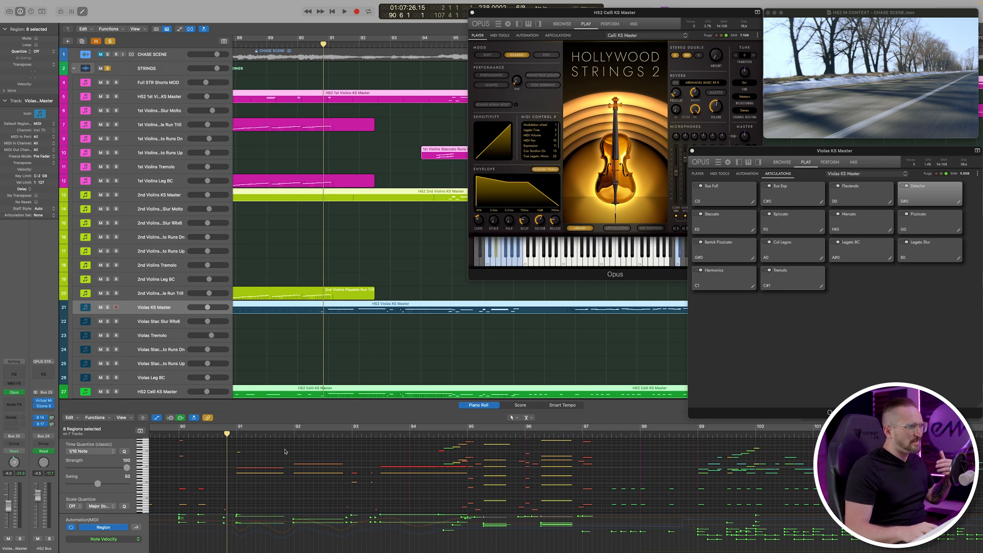
- Examine the sustained notes and rising runs between bars 91 and 97 in the Piano Roll and place the playhead at bar 95
scroll(285, 454, down, 3)
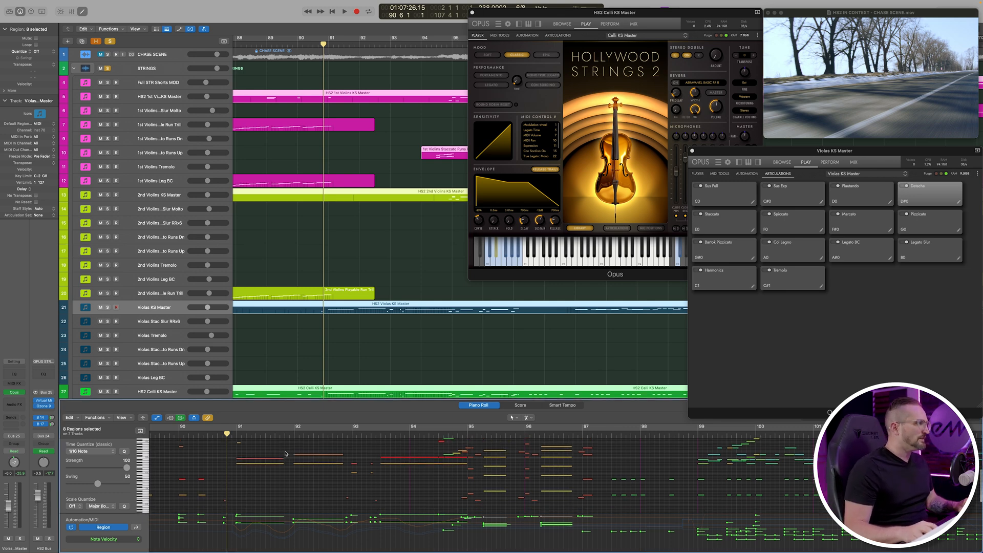
scroll(285, 453, up, 6)
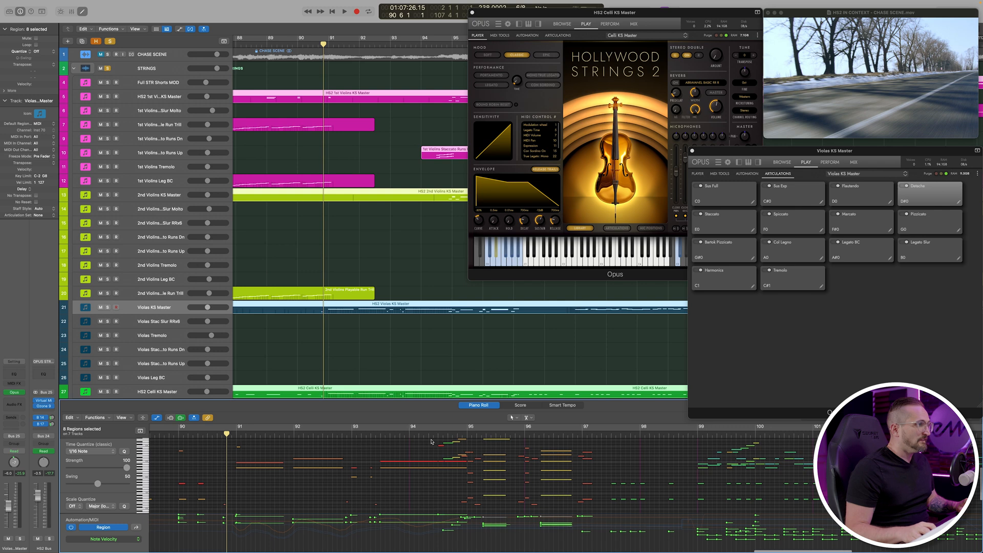
click(467, 436)
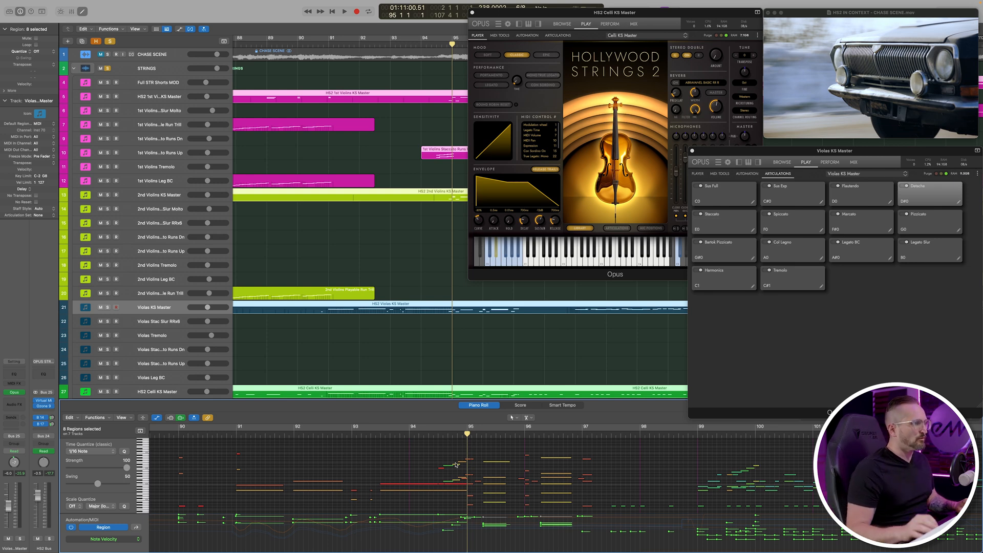
scroll(454, 464, up, 3)
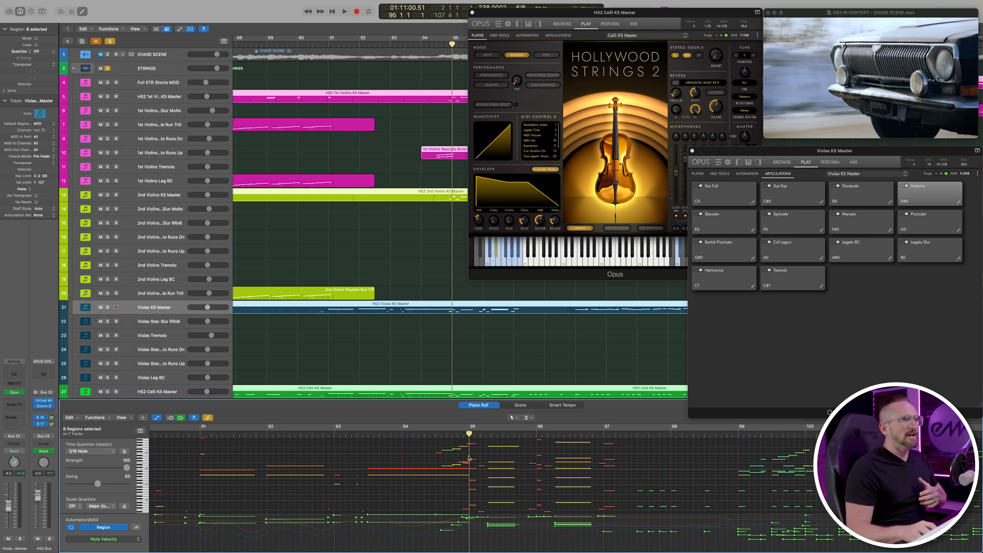
- Play the soloed strings from just before bar 91 up to the end of bar 97
click(188, 434)
scroll(270, 480, up, 2)
key(space)
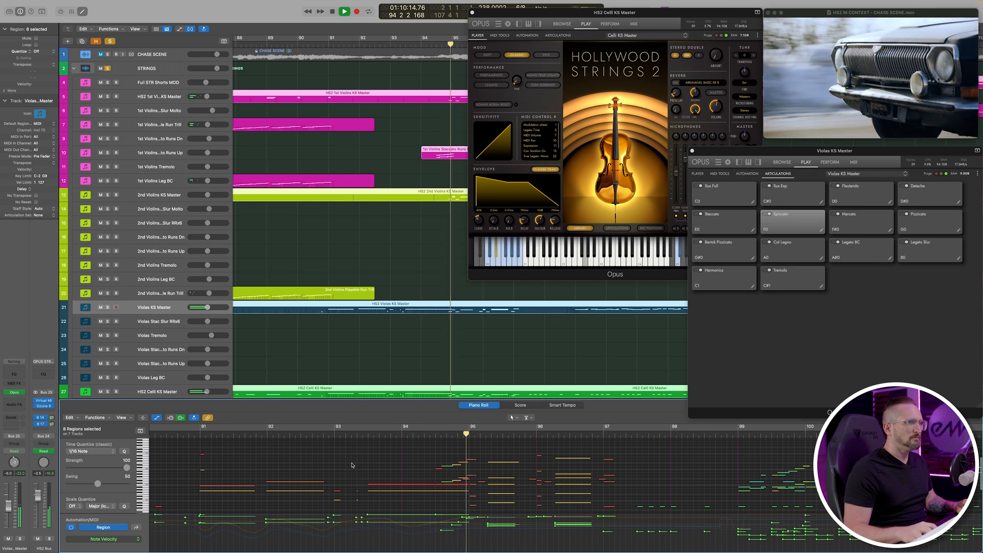
key(space)
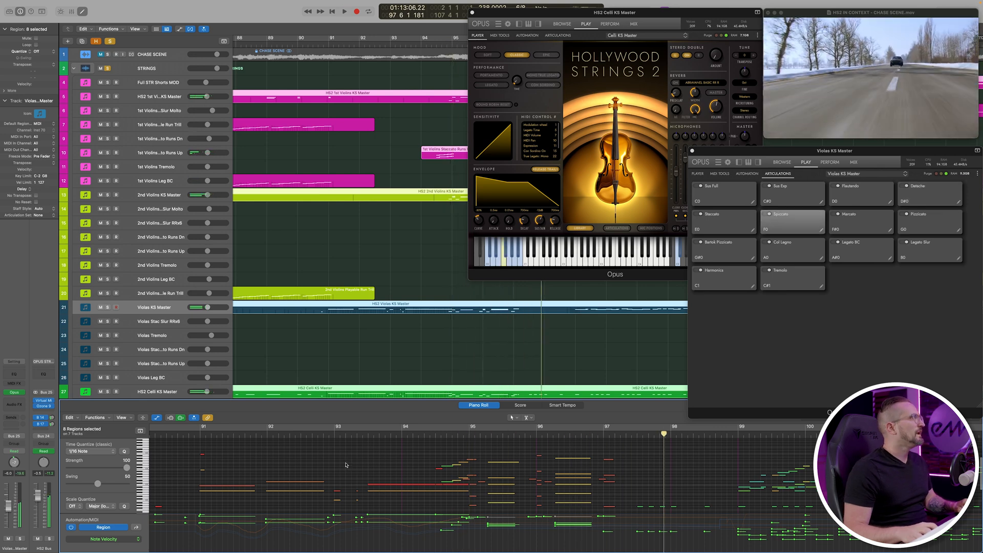
- Turn off solo on the STRINGS track and play the full mix from around bar 89
click(108, 69)
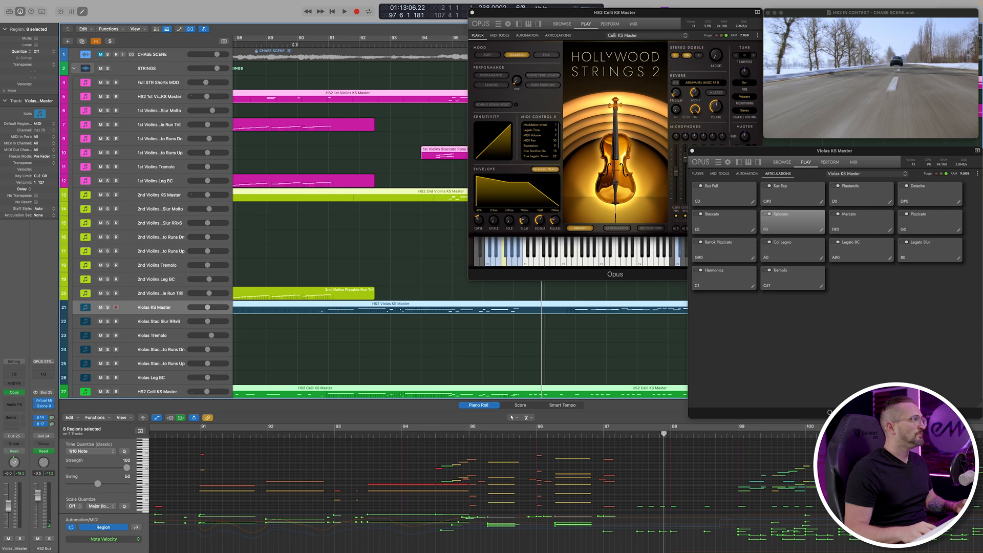
click(263, 46)
key(space)
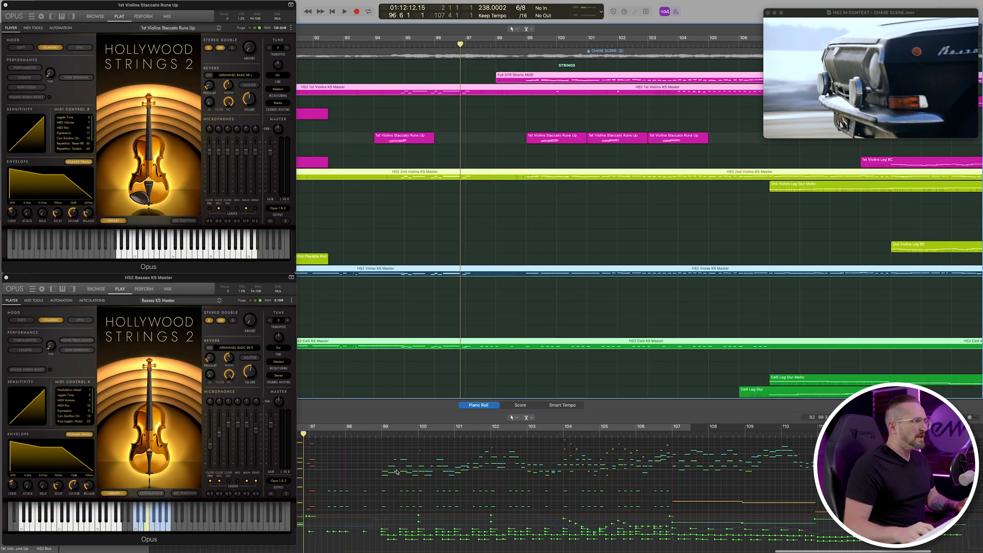
- Add the three 1st Violins Staccato Runs Up regions from bar 99 to the selection, inspect their notes, and play from the end of bar 96
scroll(442, 472, up, 3)
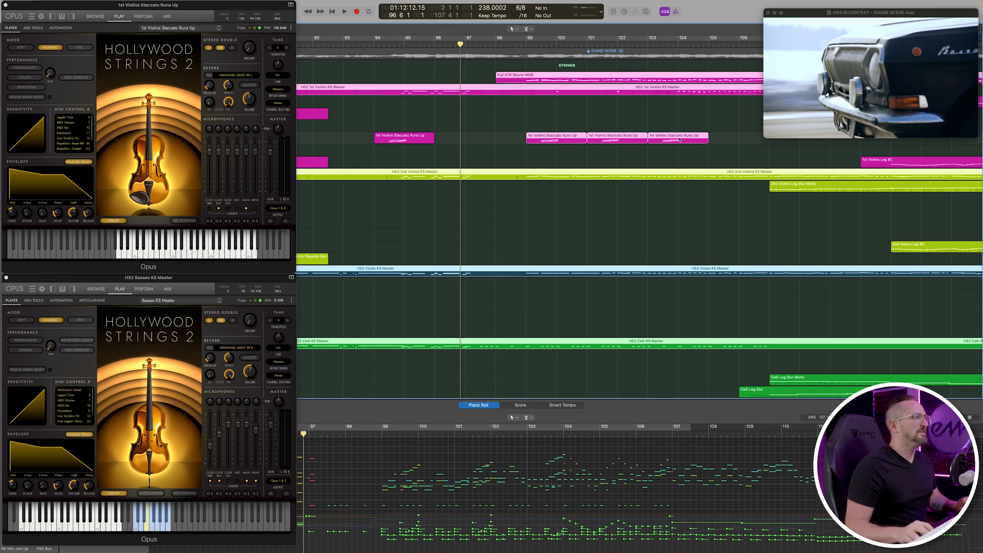
scroll(361, 456, down, 2)
key(space)
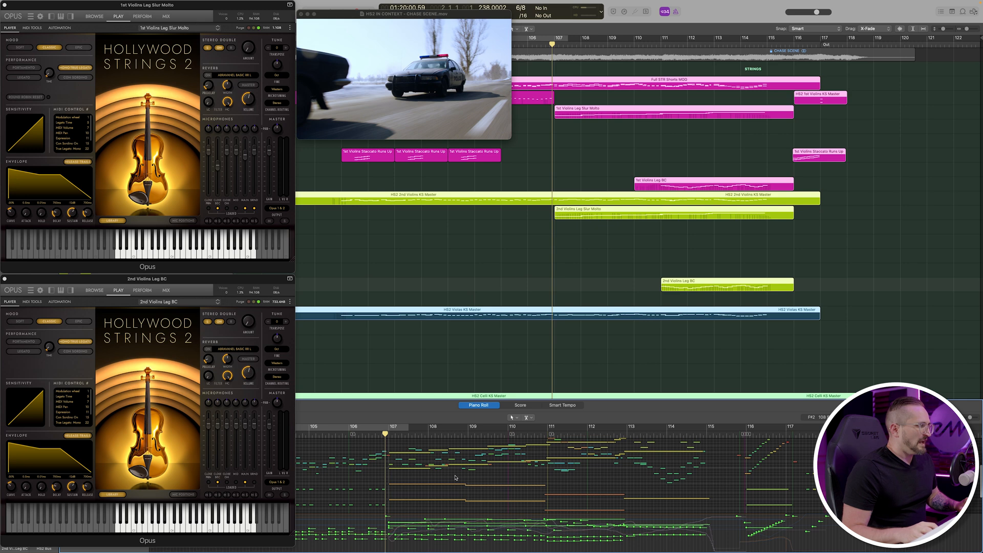
- Examine the long legato lines and low sustained notes of the selected regions from bar 107 in the Piano Roll and play the passage
scroll(447, 471, up, 3)
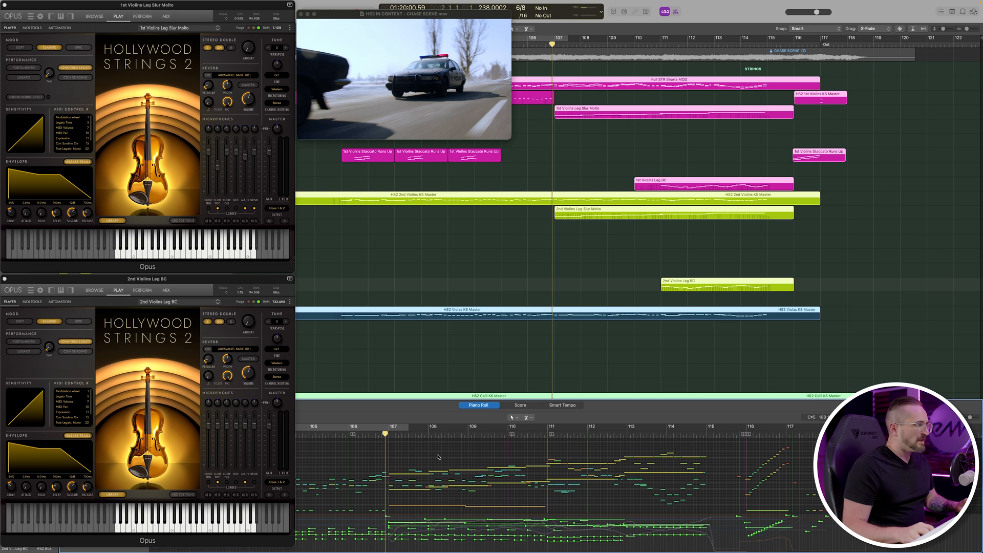
scroll(430, 457, down, 2)
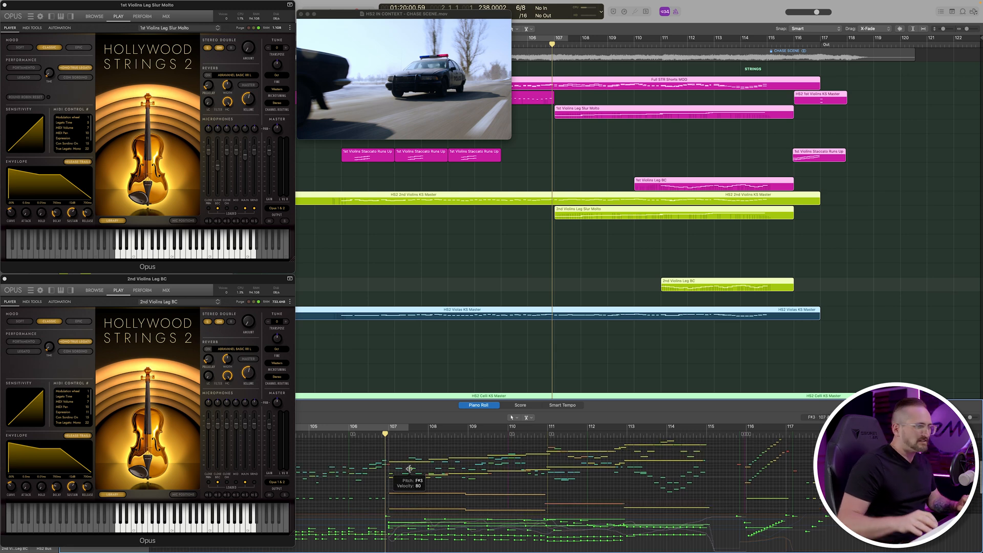
scroll(425, 480, down, 3)
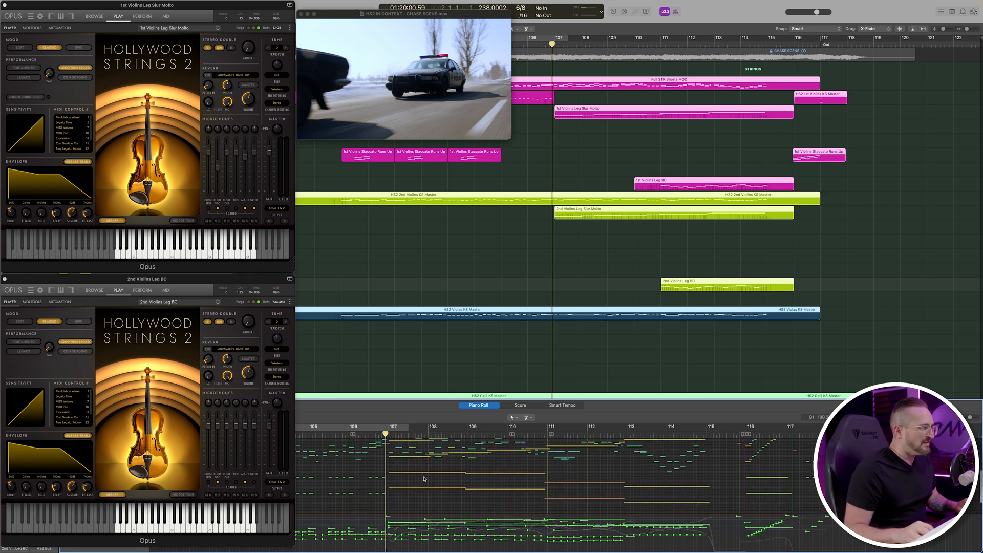
scroll(434, 474, up, 1)
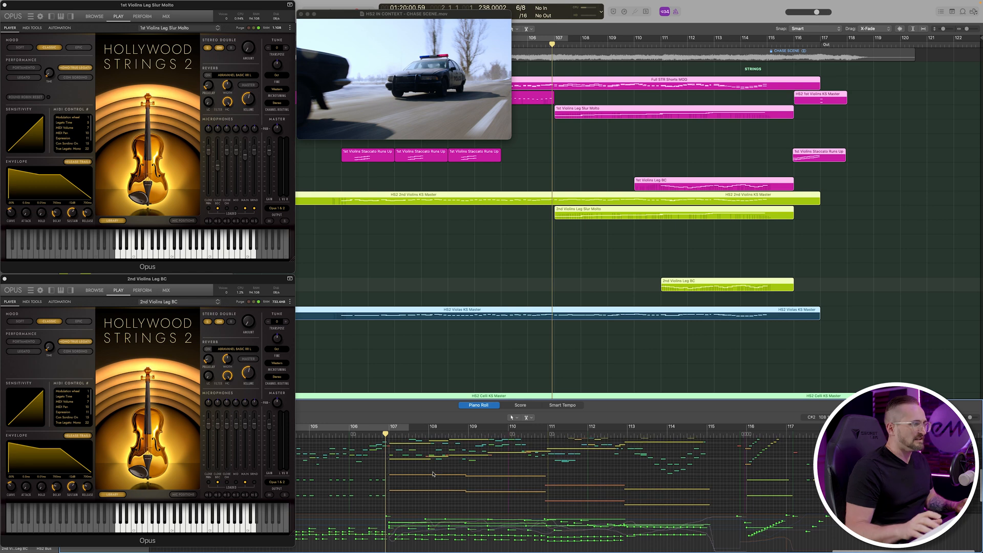
scroll(441, 474, up, 2)
scroll(449, 473, up, 1)
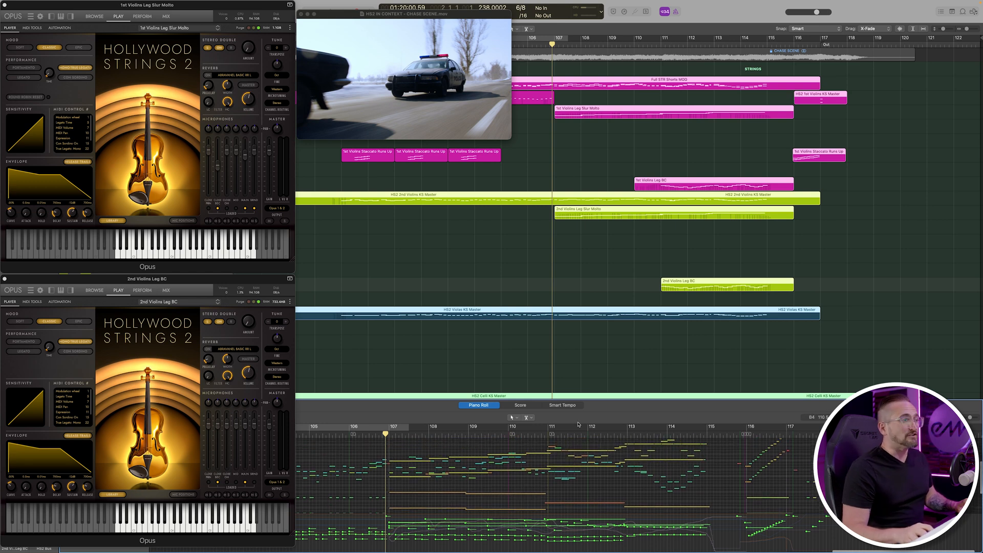
click(546, 435)
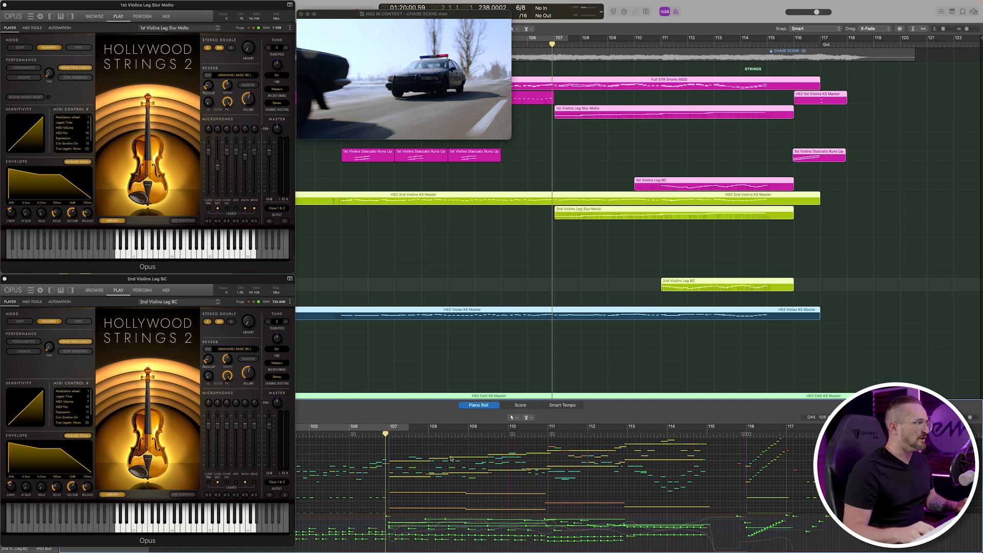
key(space)
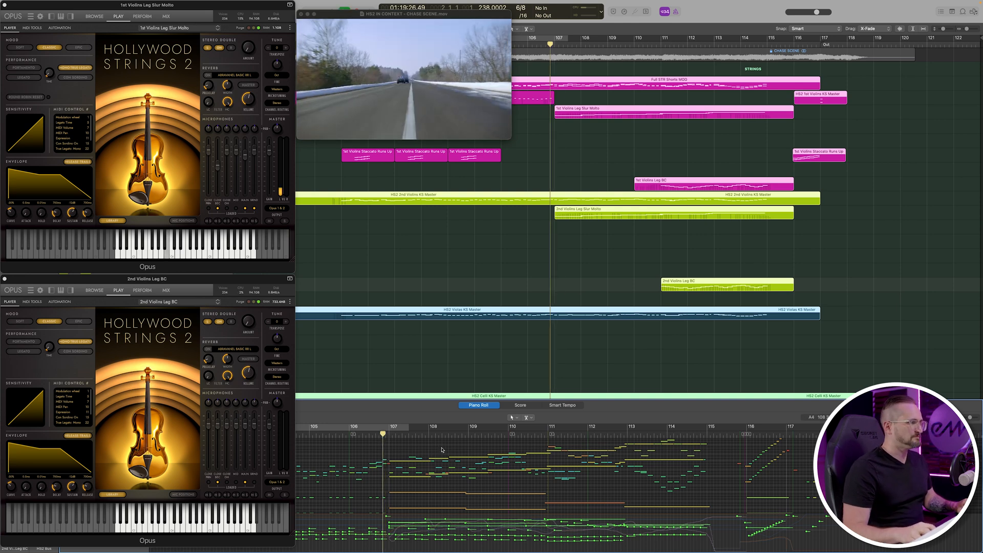